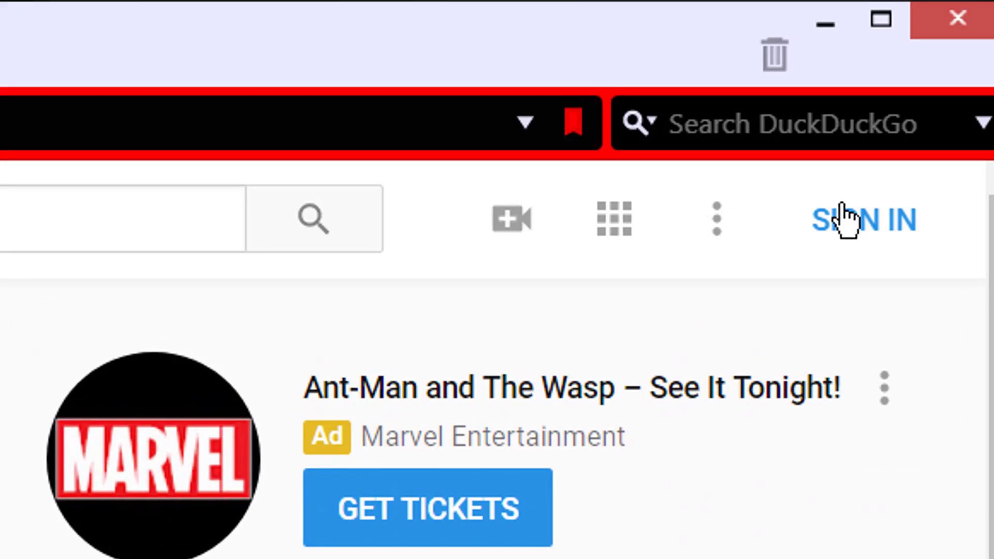
# Start YouTube sign-in and choose to create a new Google account
pyautogui.click(841, 220)
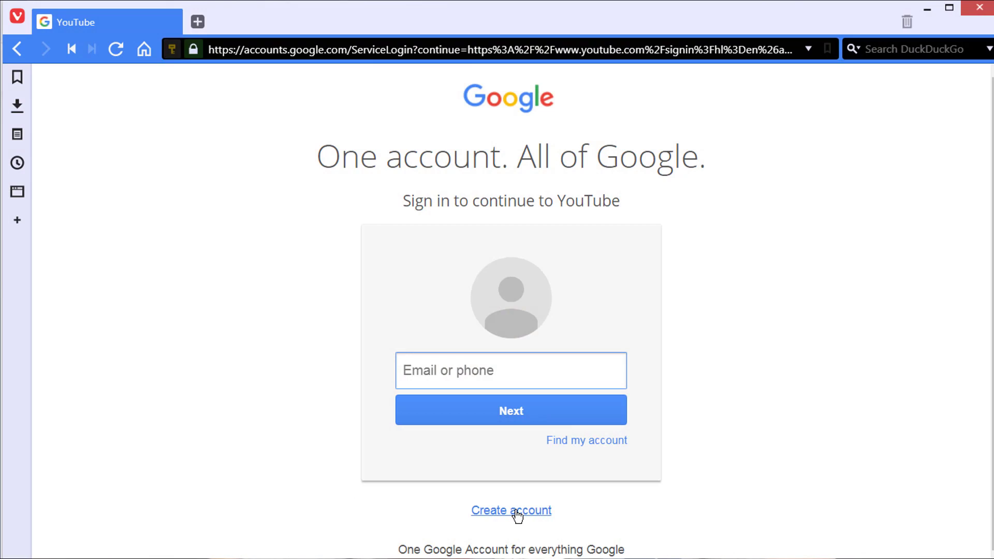
pyautogui.click(516, 510)
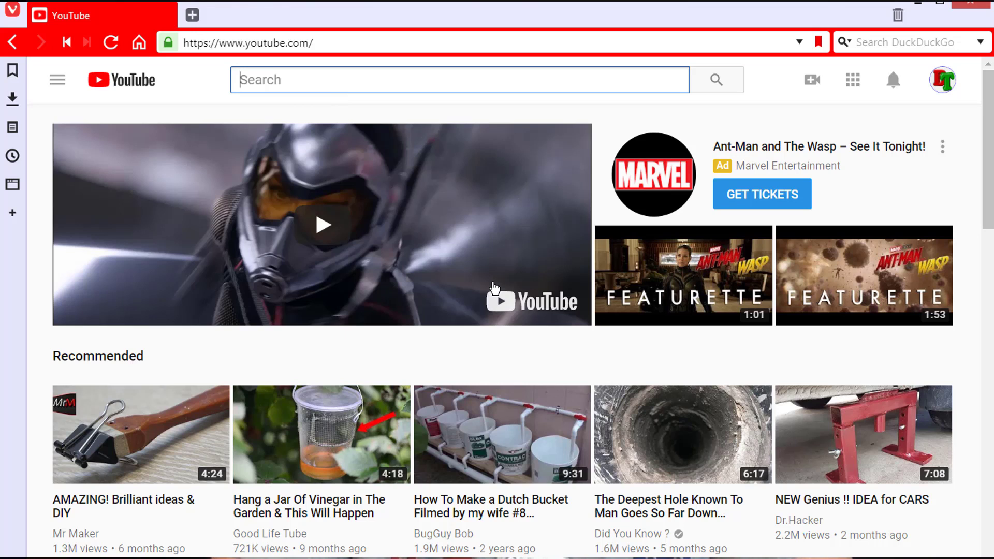
# Search for 'organic pest control' and open the Organic Pest Control - End Problems with Bugs video
pyautogui.write('or')
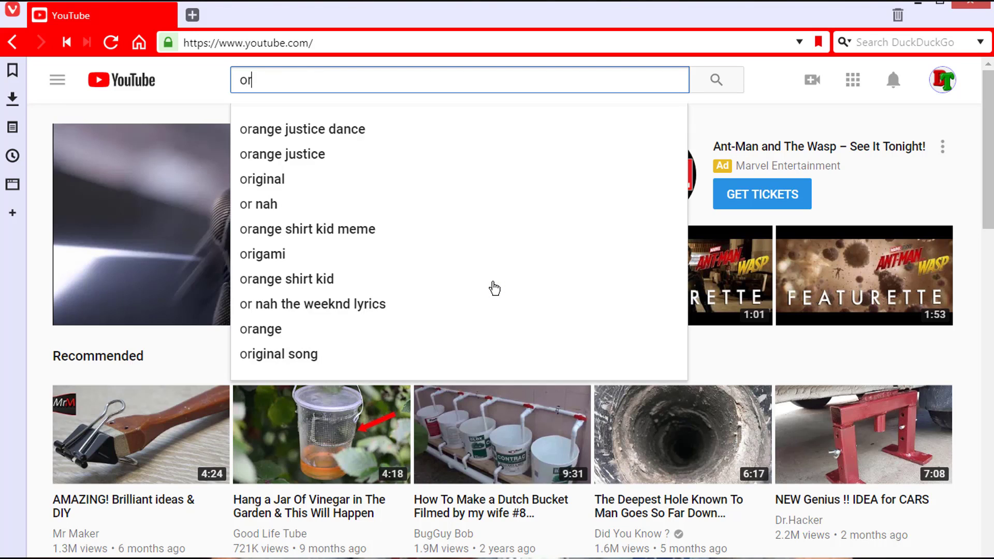
pyautogui.write('ganic pest control')
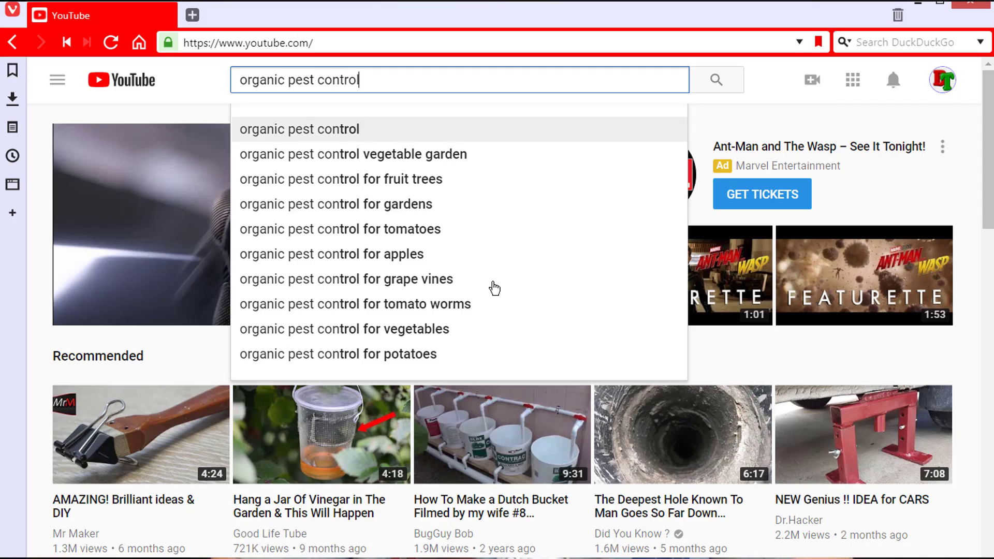
pyautogui.press('Return')
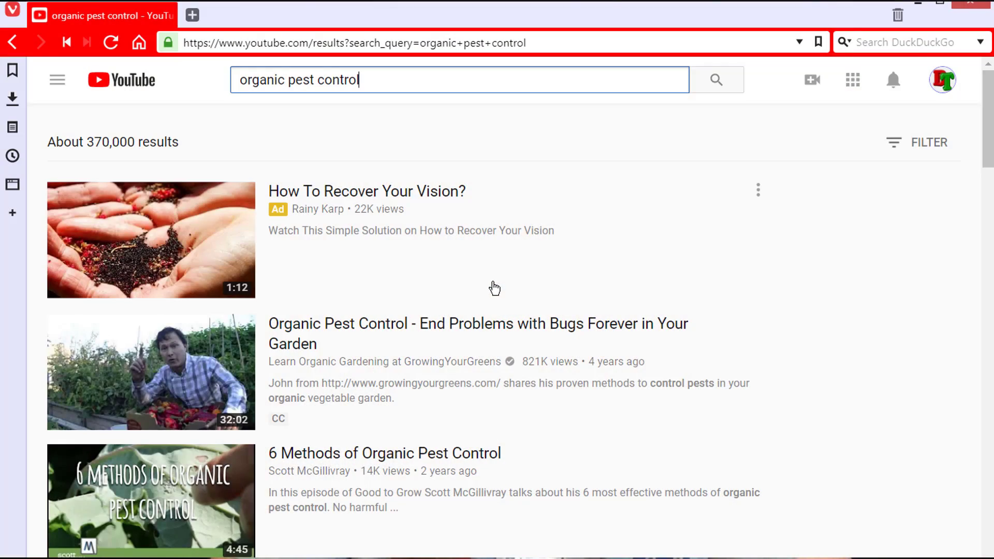
pyautogui.click(371, 328)
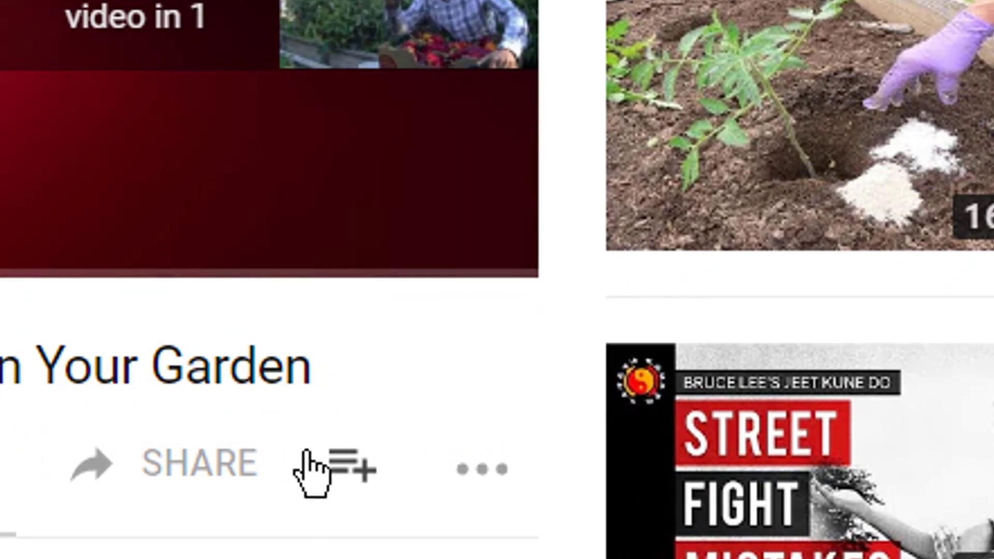
# Bring up a new public playlist form for saving the pest control video
pyautogui.click(354, 474)
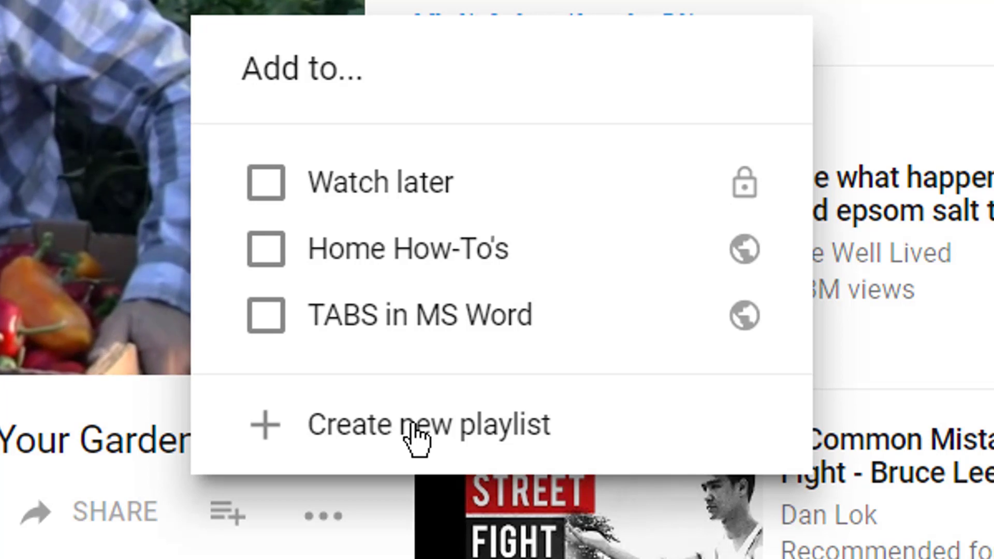
pyautogui.click(409, 430)
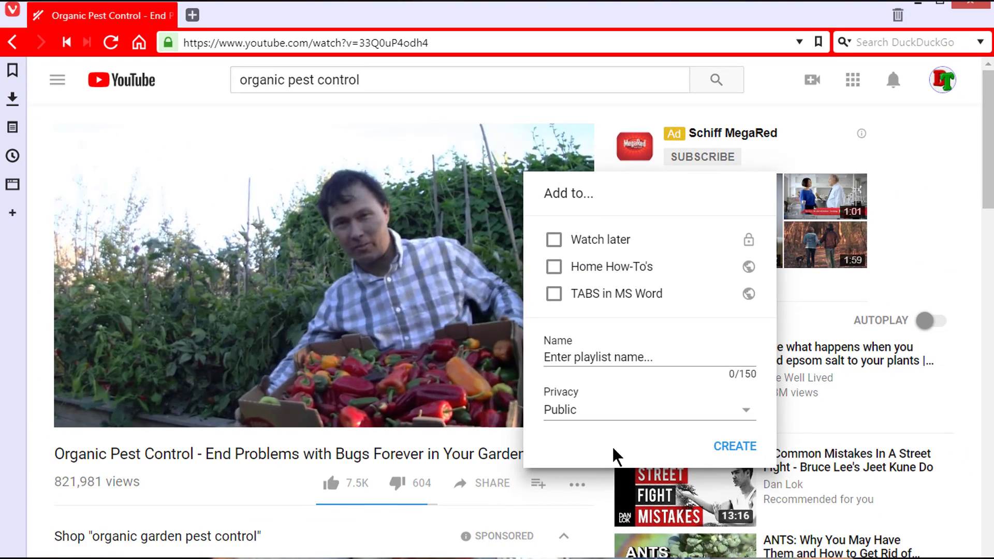
# Create the public playlist 'Organic Pest Control' containing the bug-control video
pyautogui.click(585, 355)
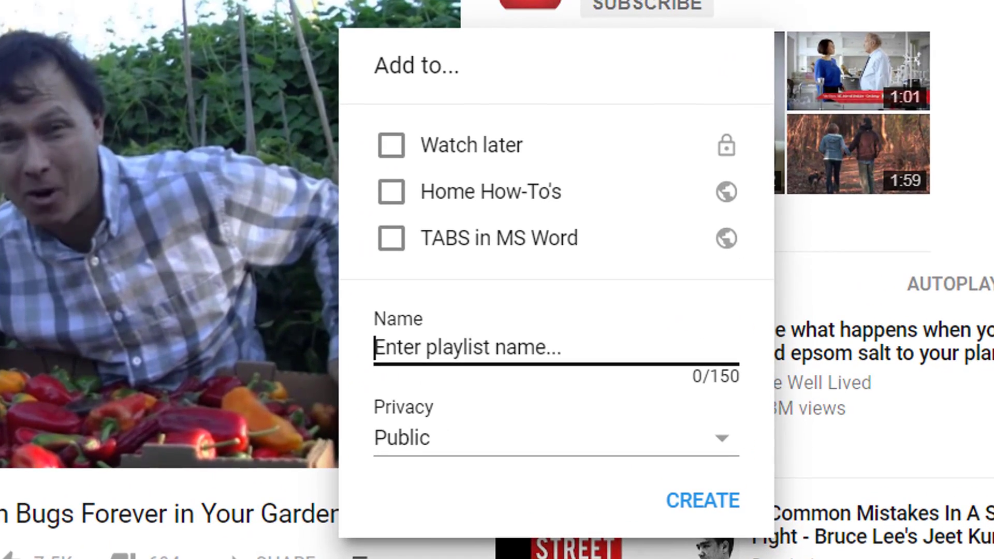
pyautogui.write('Crganic')
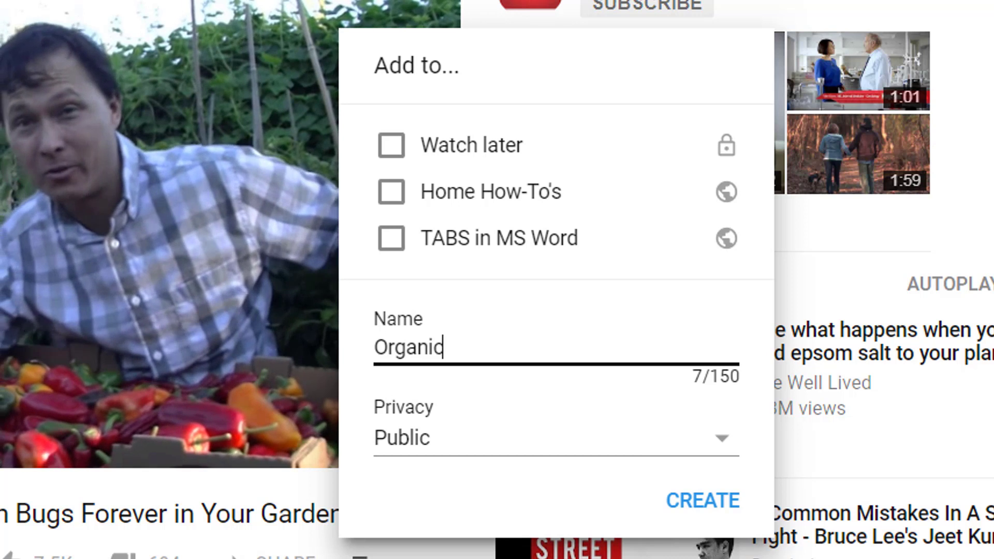
pyautogui.write(' Pest Control')
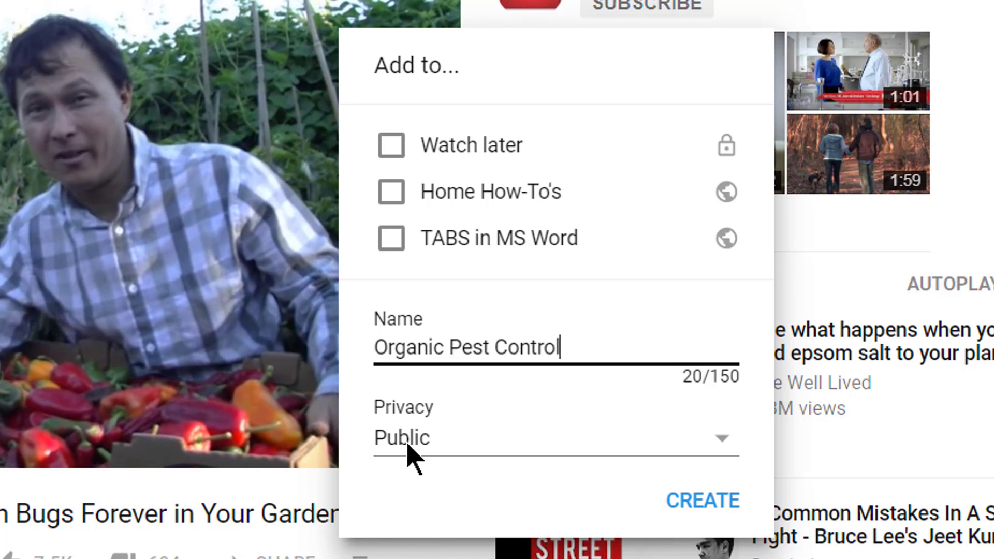
pyautogui.click(718, 501)
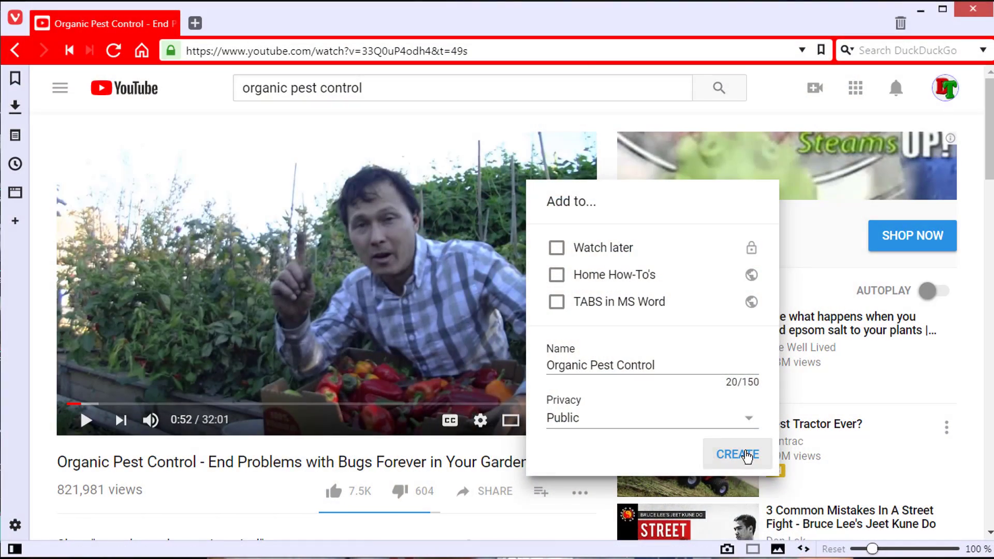
pyautogui.click(744, 455)
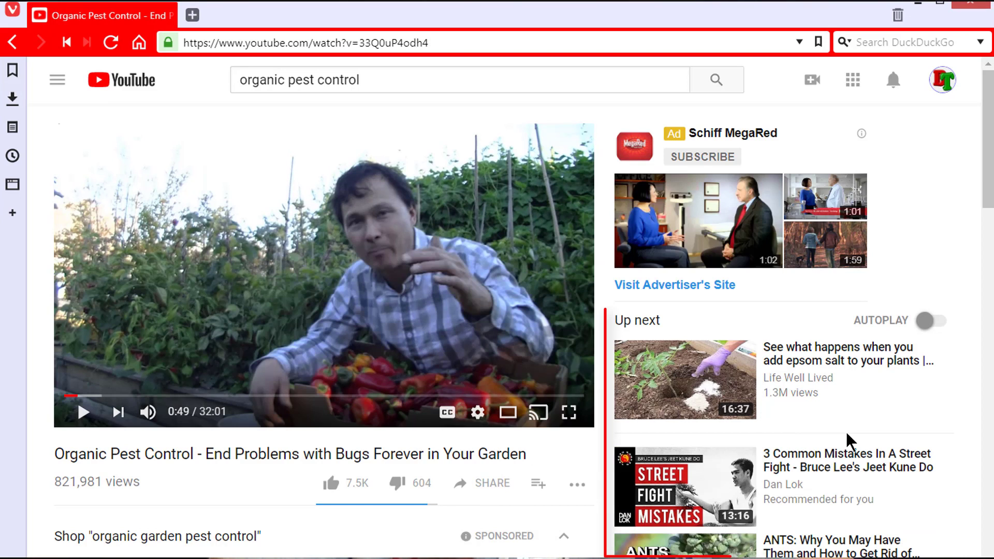
# Add the first Up next epsom salt video to the Organic Pest Control playlist
pyautogui.moveTo(795, 354)
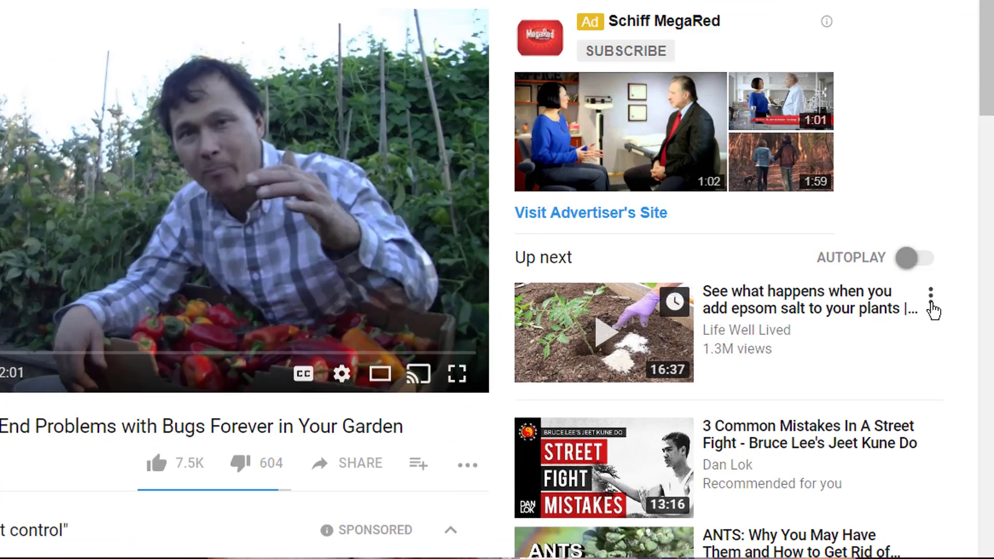
pyautogui.click(943, 358)
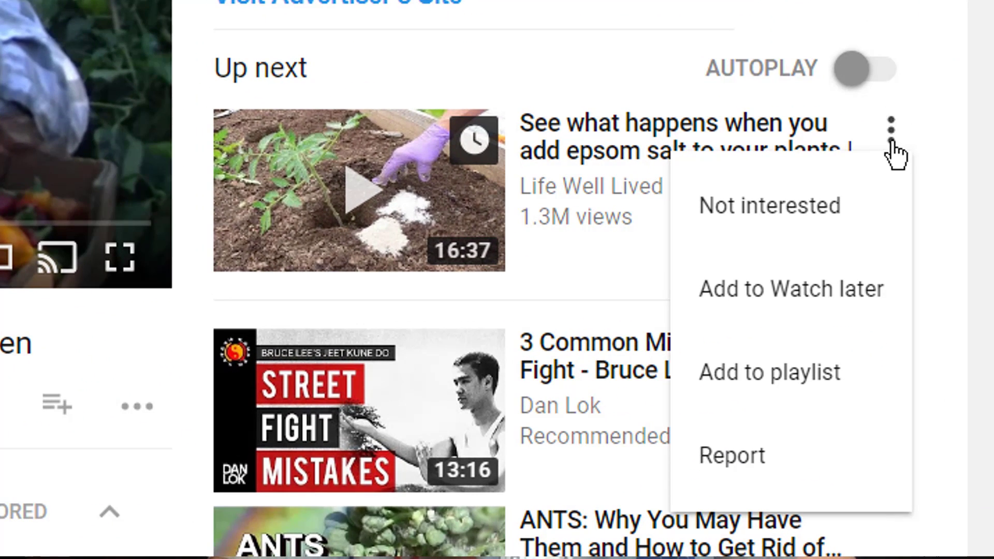
pyautogui.click(785, 386)
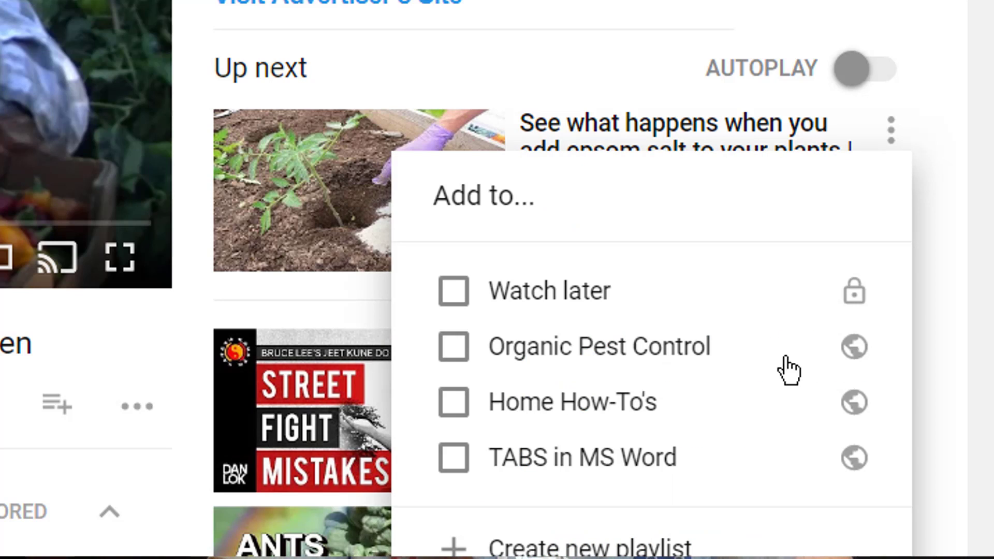
pyautogui.click(453, 344)
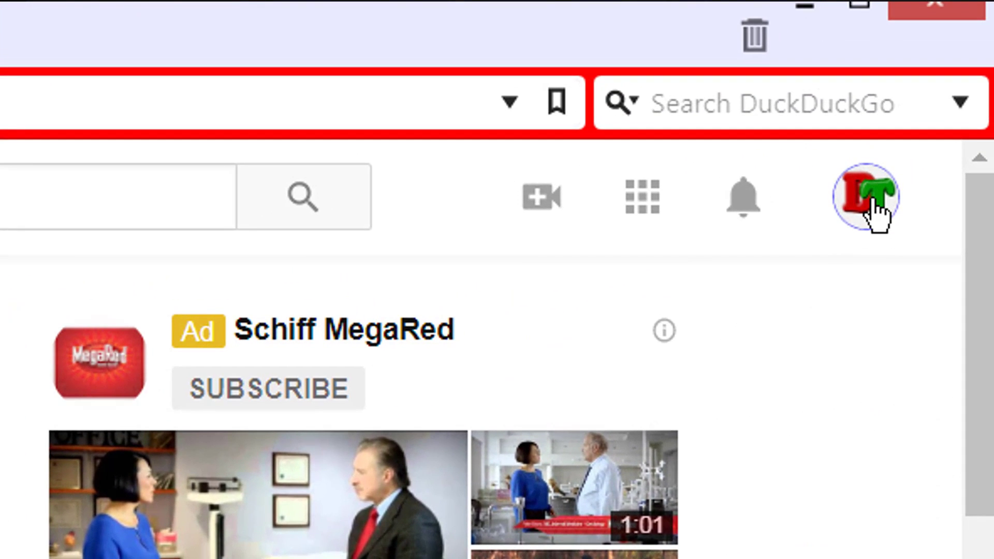
# Go to the Creator Studio playlists list and open Organic Pest Control
pyautogui.click(873, 201)
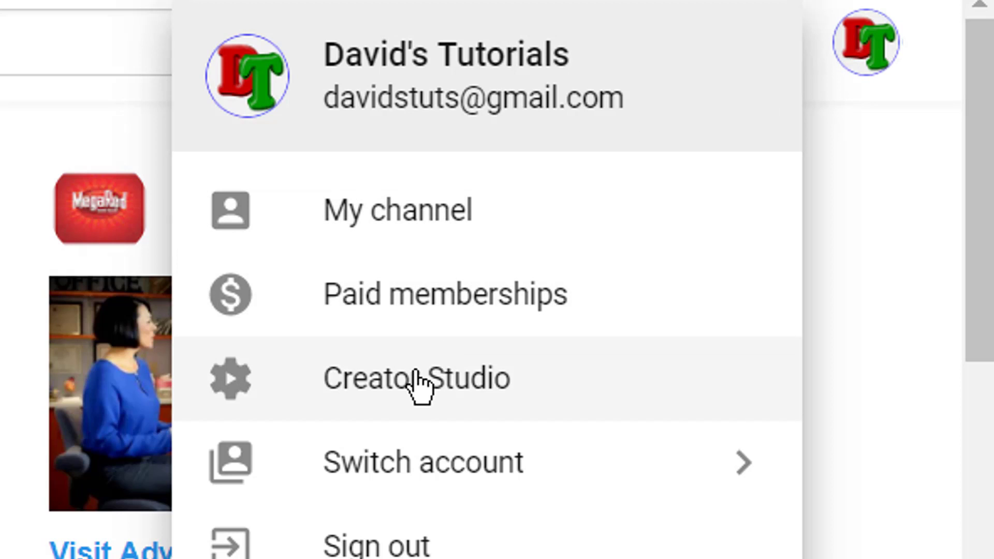
pyautogui.click(406, 384)
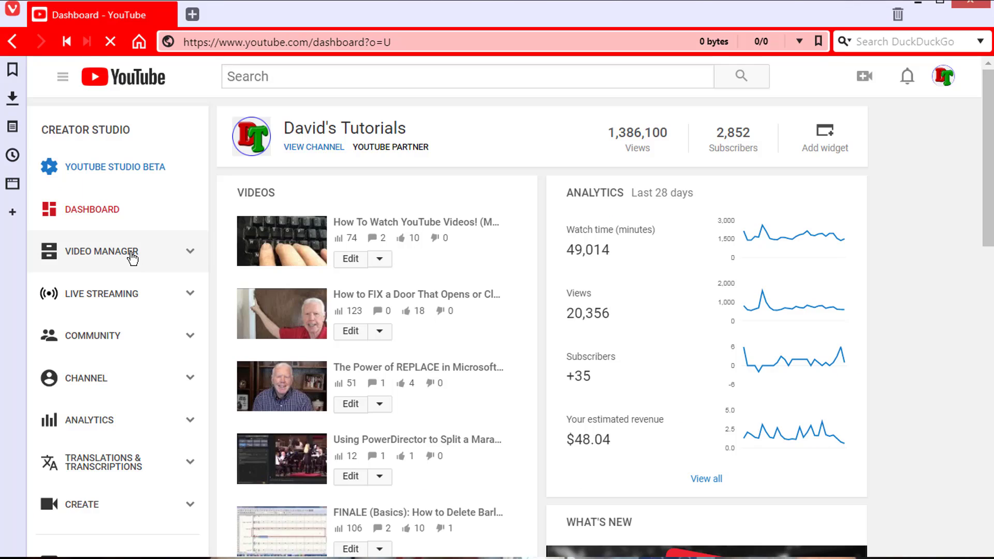
pyautogui.click(127, 257)
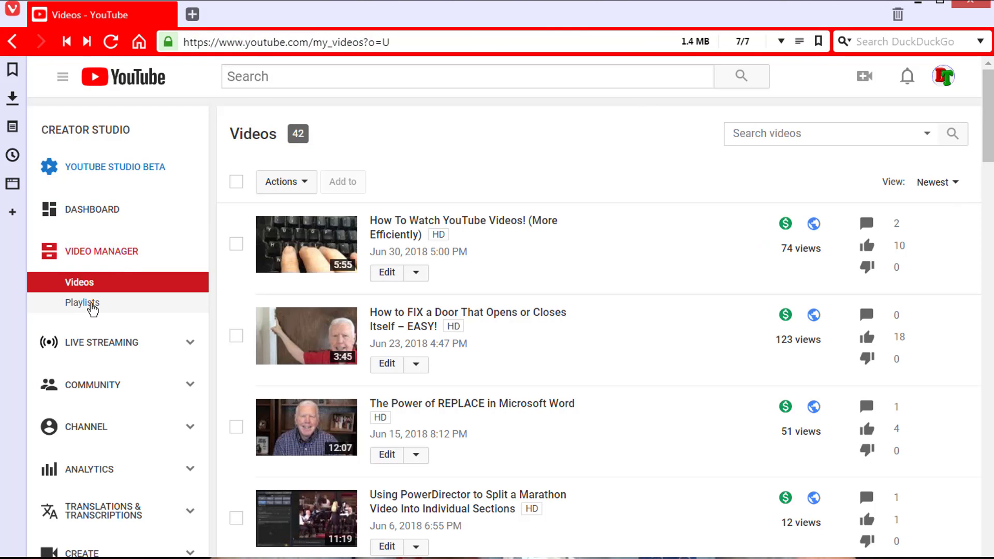
pyautogui.click(93, 308)
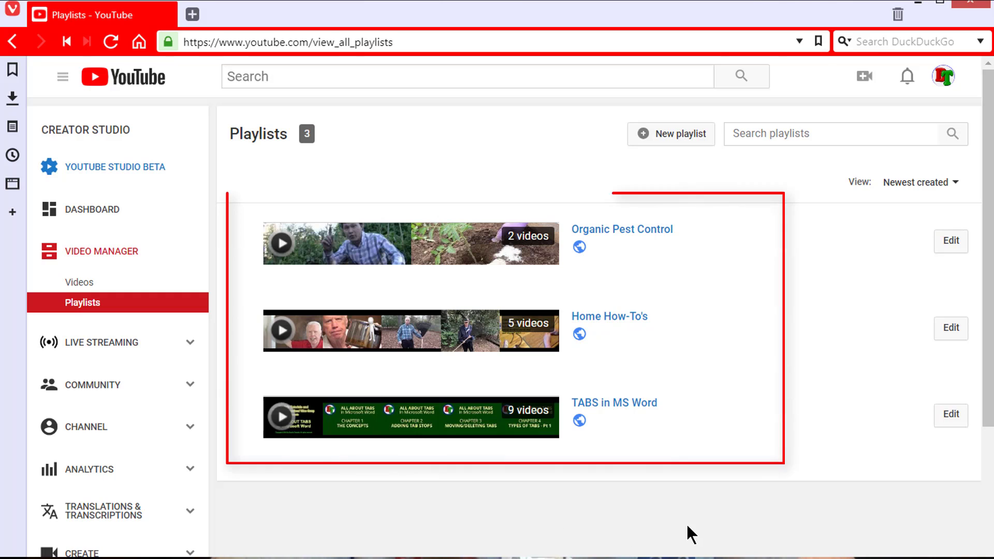
pyautogui.click(950, 241)
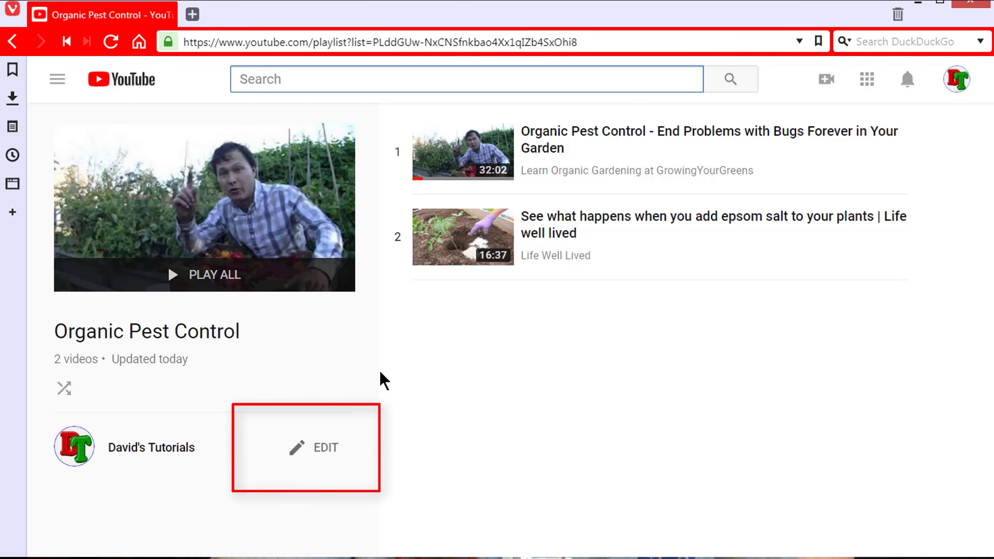
# Reorder Organic Pest Control so the epsom salt video comes first, the bug-control video second
pyautogui.click(324, 451)
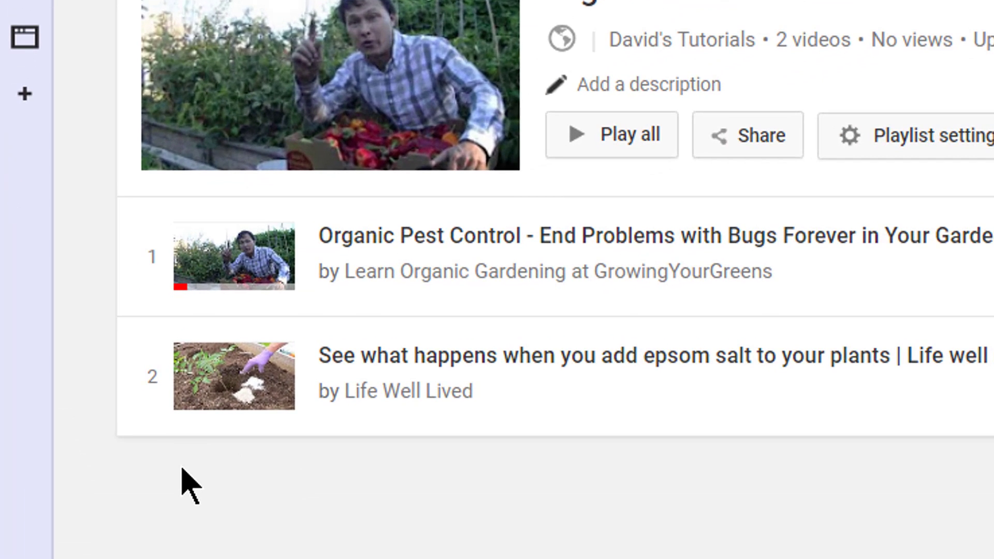
pyautogui.moveTo(131, 424)
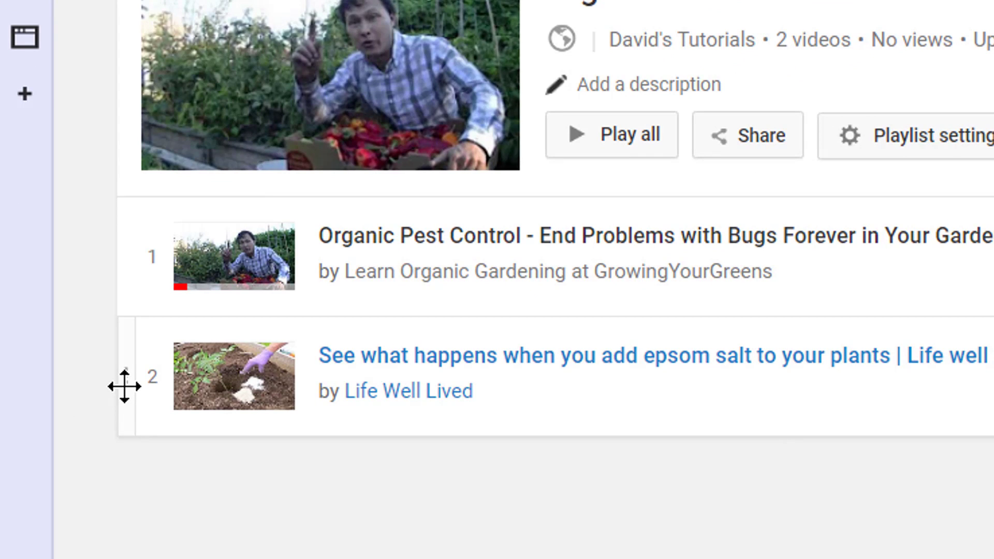
pyautogui.moveTo(125, 386); pyautogui.dragTo(131, 253)
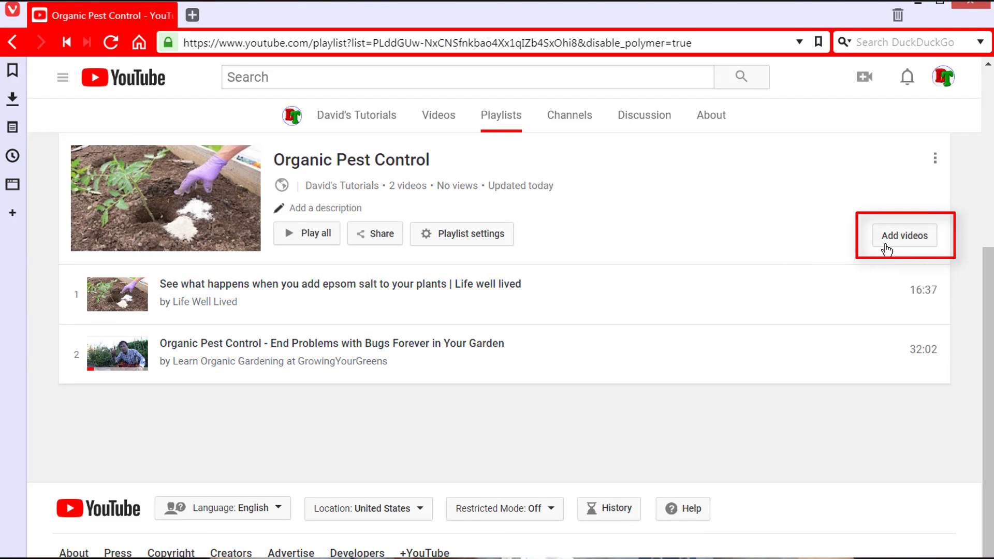
pyautogui.click(897, 239)
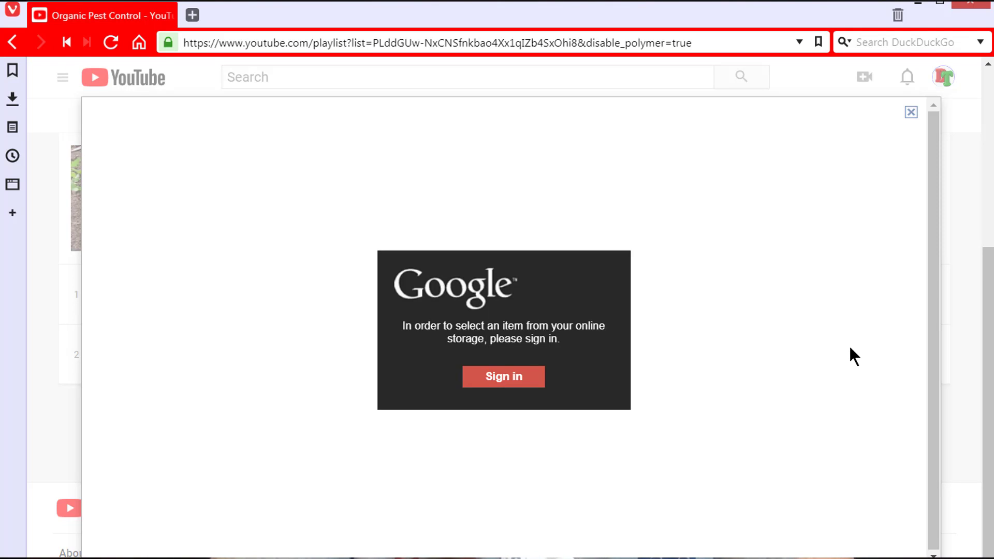
pyautogui.click(511, 374)
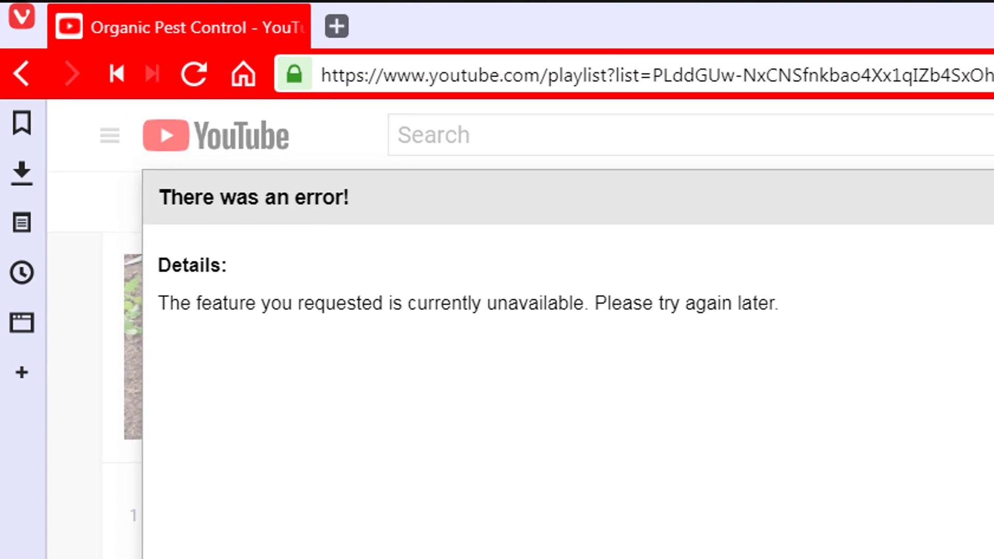
pyautogui.click(912, 118)
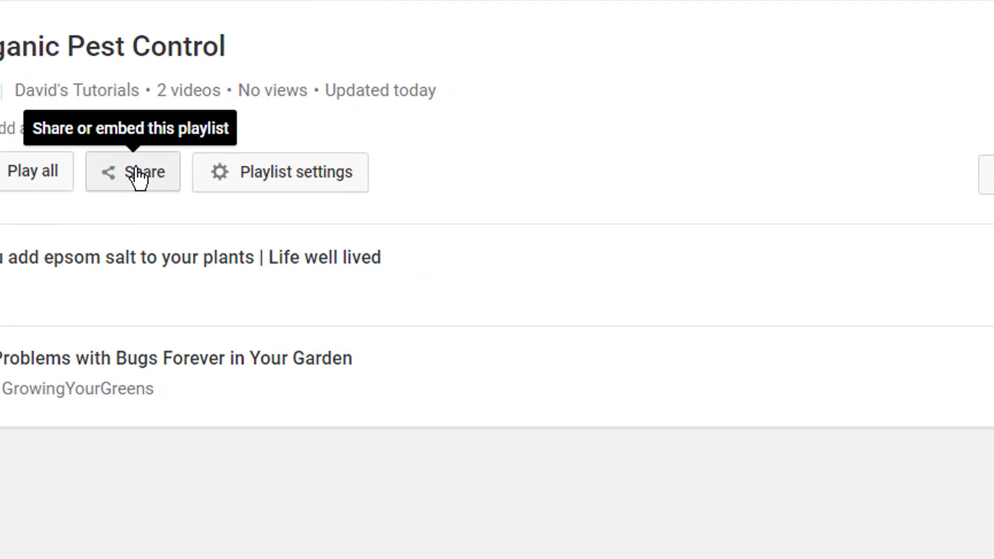
# View the playlist's Share options, including the Email tab, then close them
pyautogui.click(138, 178)
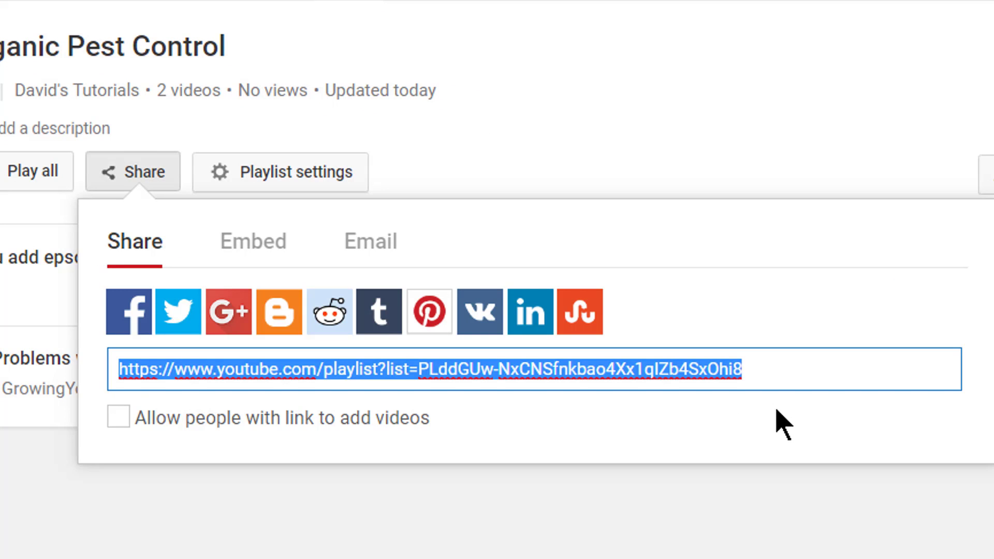
pyautogui.click(366, 243)
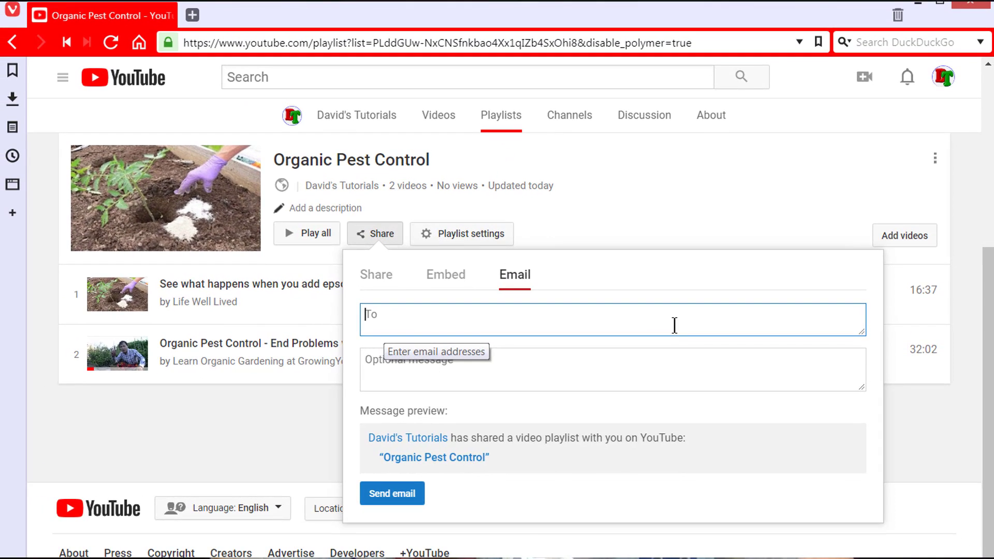
pyautogui.click(637, 224)
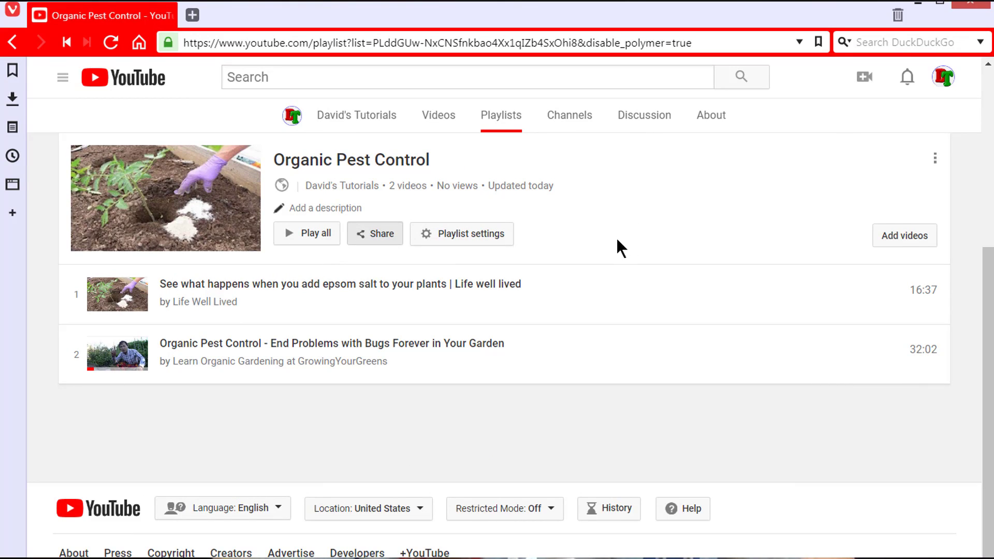
# Permanently delete the Organic Pest Control playlist
pyautogui.click(935, 158)
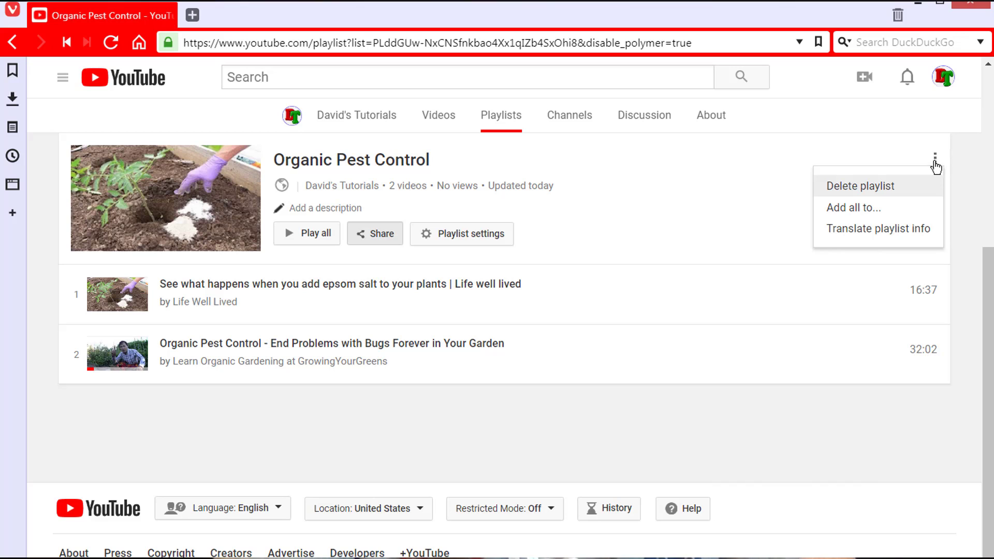
pyautogui.click(846, 188)
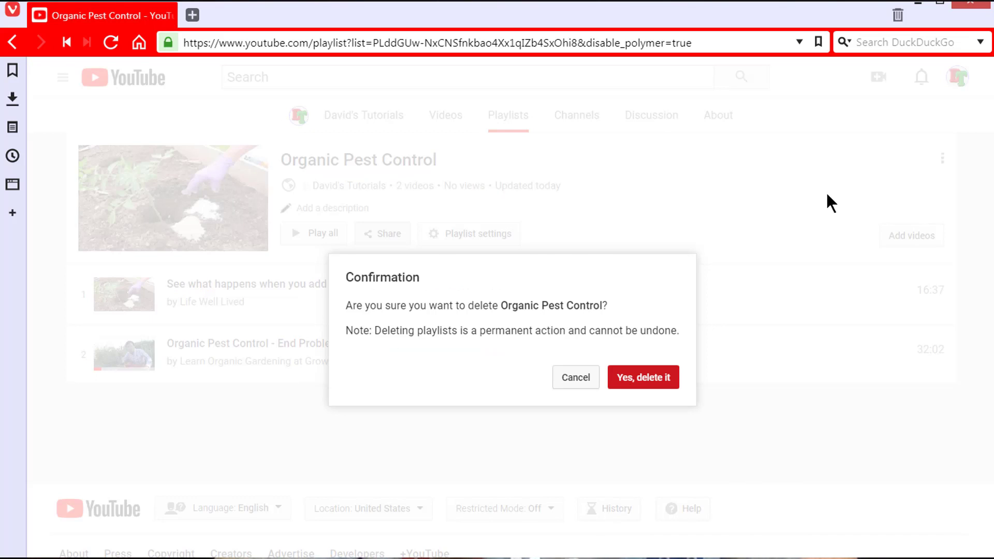
pyautogui.click(642, 375)
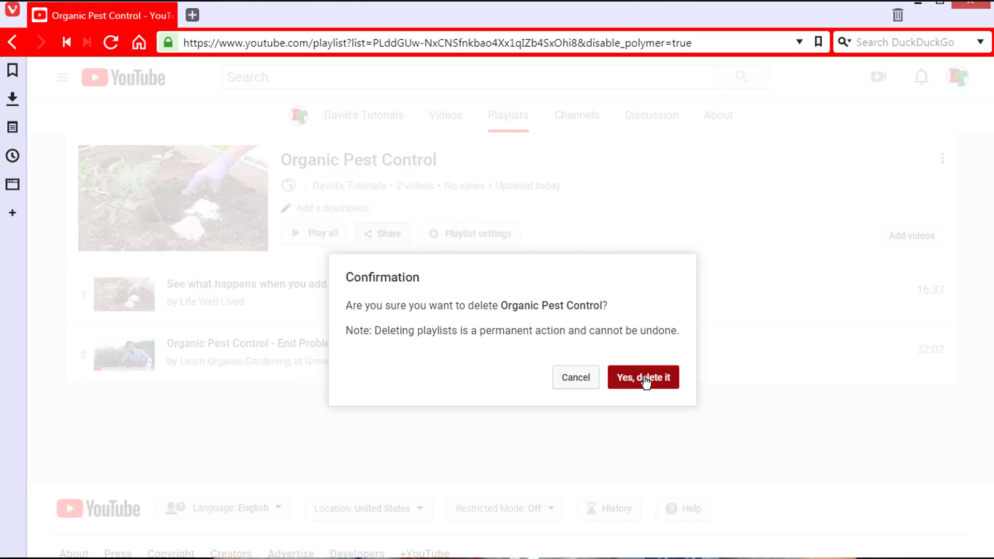